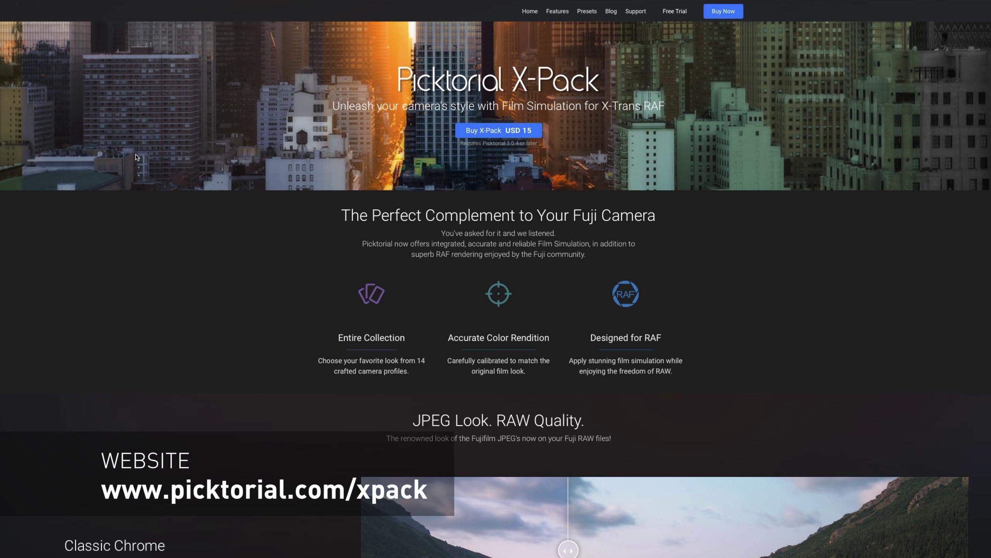
Step: Scroll the picktorial.com/xpack page past the Classic Chrome, Acros and Velvia before-and-after sliders
scroll(136, 157, down, 3)
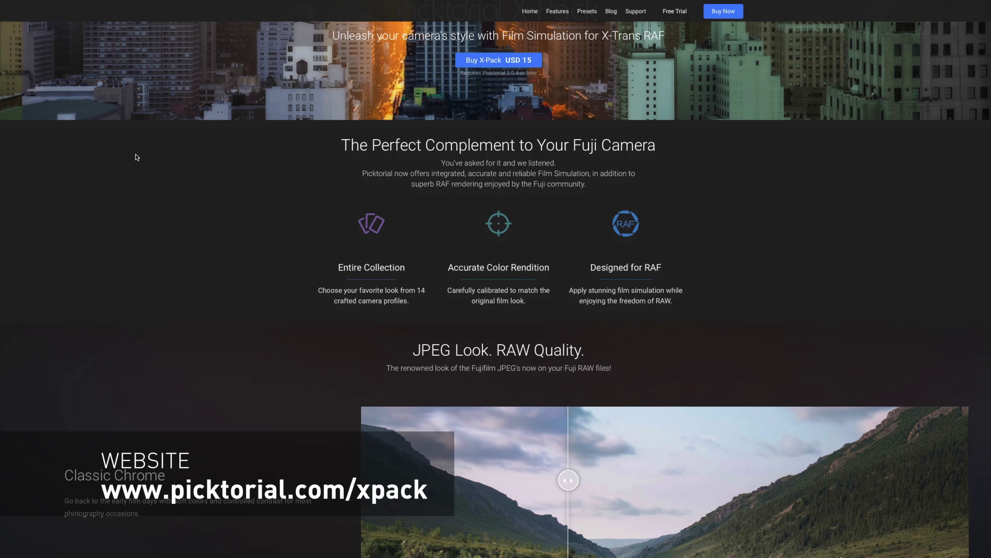
scroll(137, 157, down, 6)
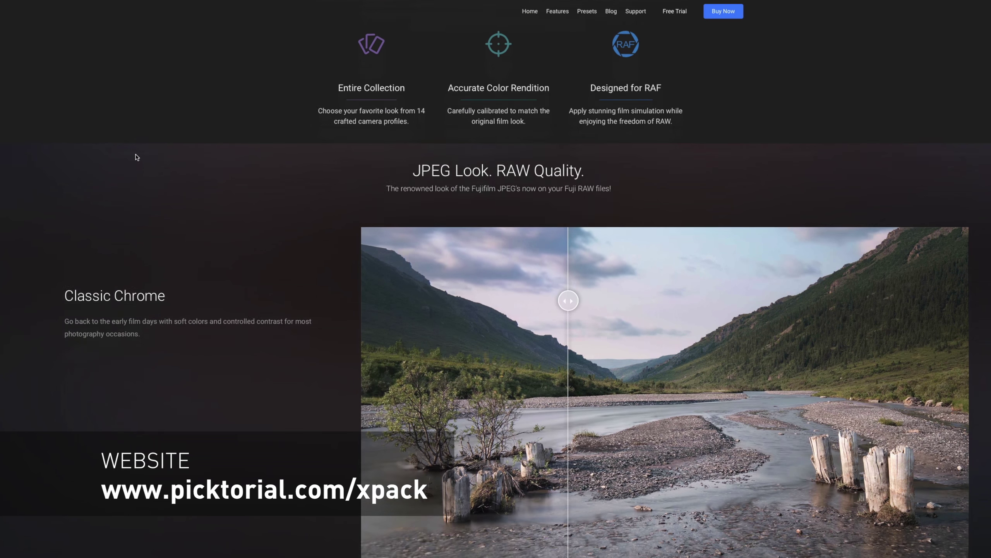
scroll(137, 157, down, 7)
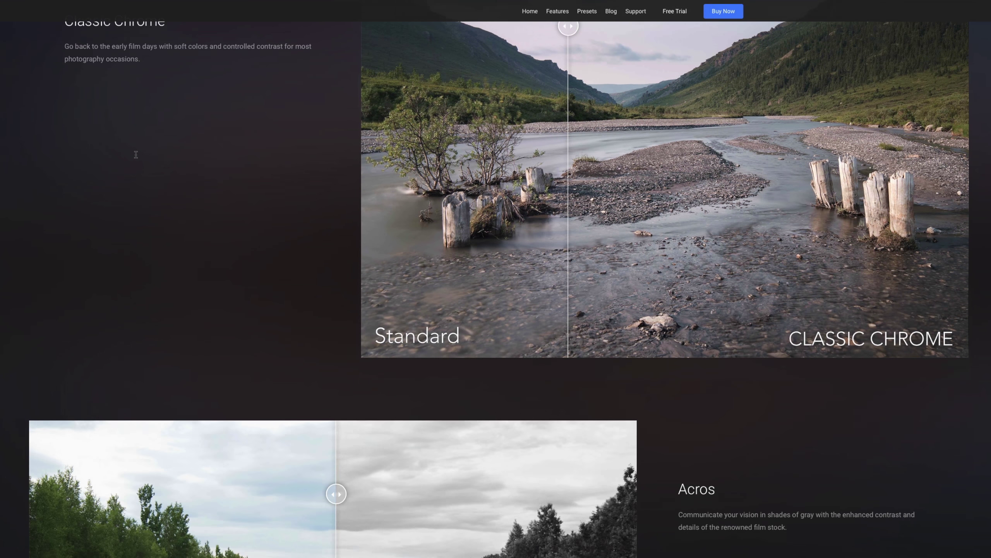
scroll(136, 155, down, 9)
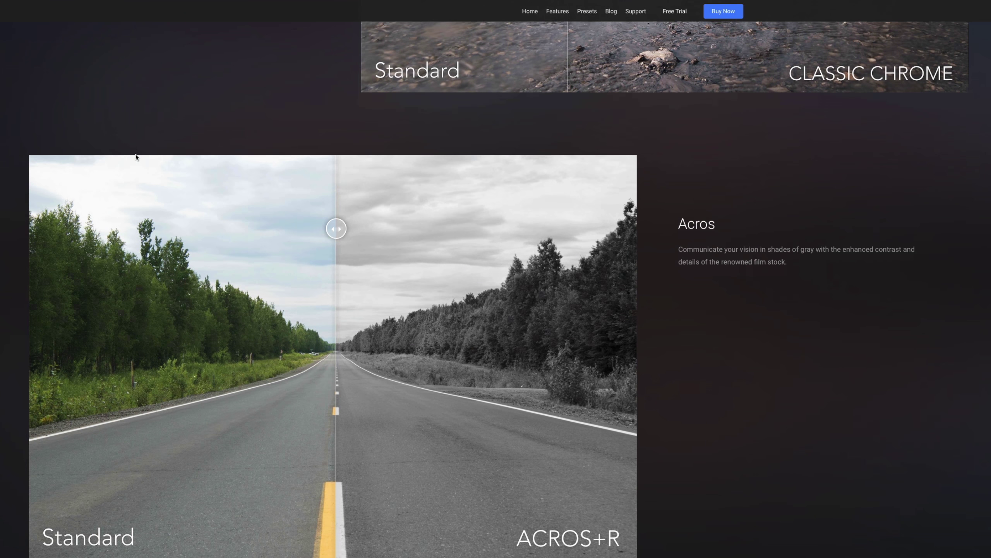
scroll(137, 157, down, 12)
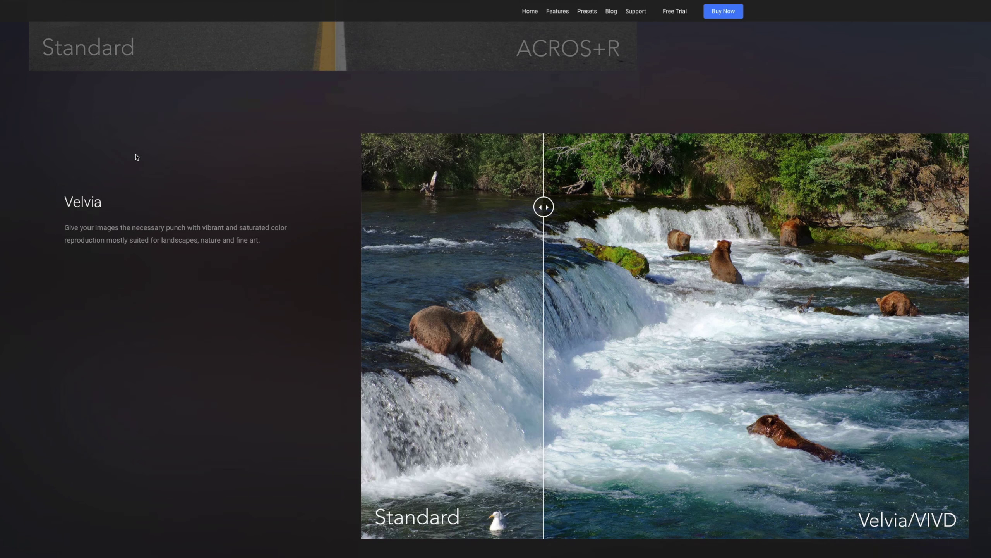
scroll(136, 157, down, 2)
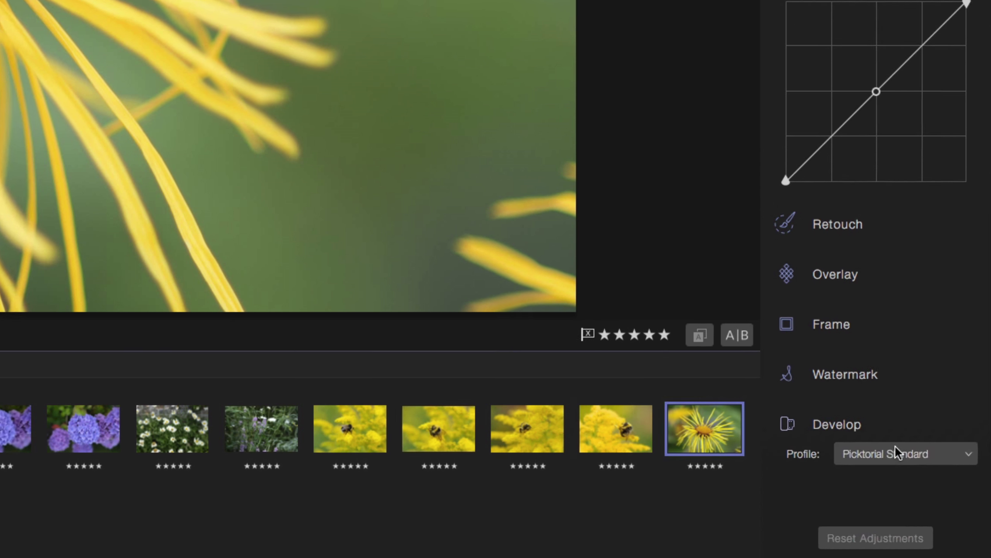
Step: Switch _DSF1561.RAF's Develop profile from Picktorial Standard to Camera PROVIA/STANDARD
click(950, 511)
click(902, 413)
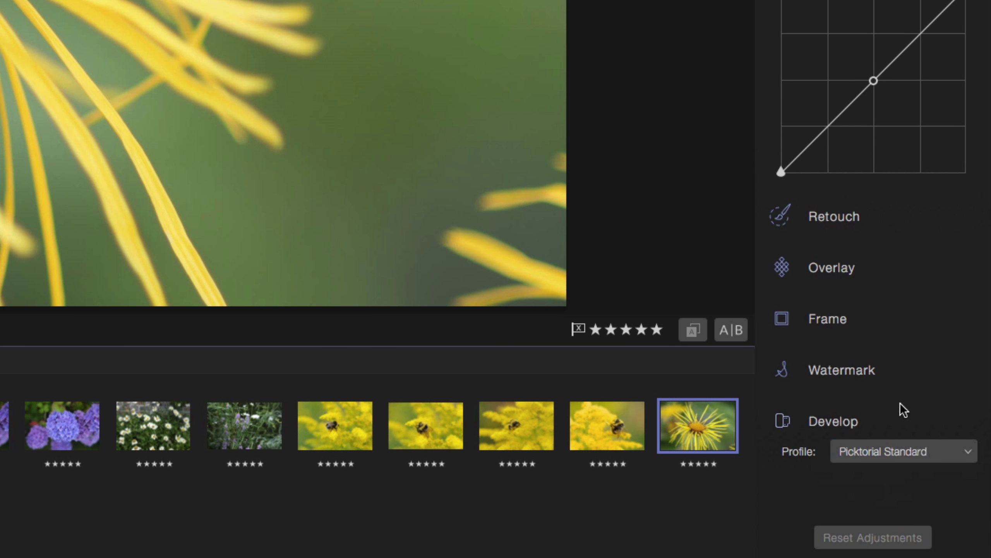
scroll(834, 410, down, 2)
click(876, 452)
mouse_move(883, 543)
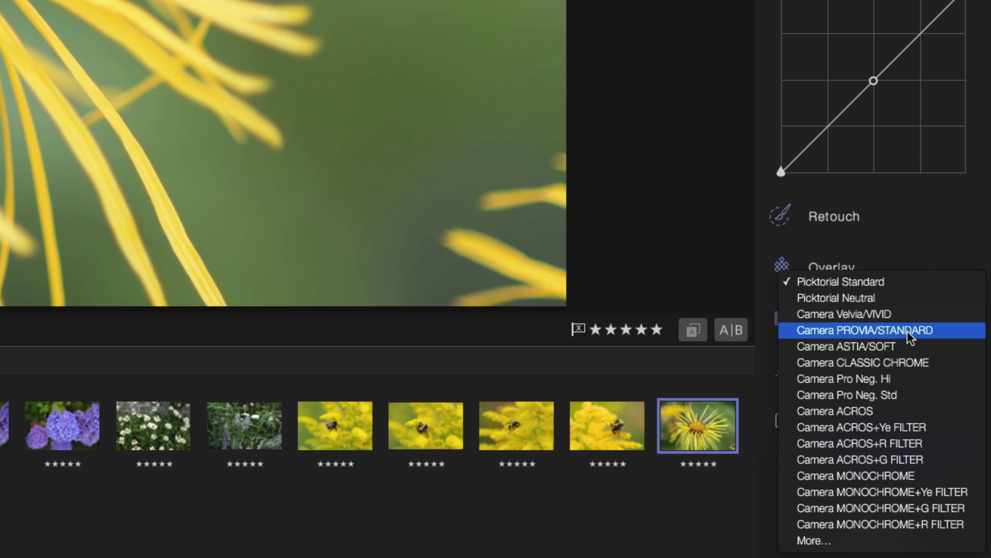
click(883, 331)
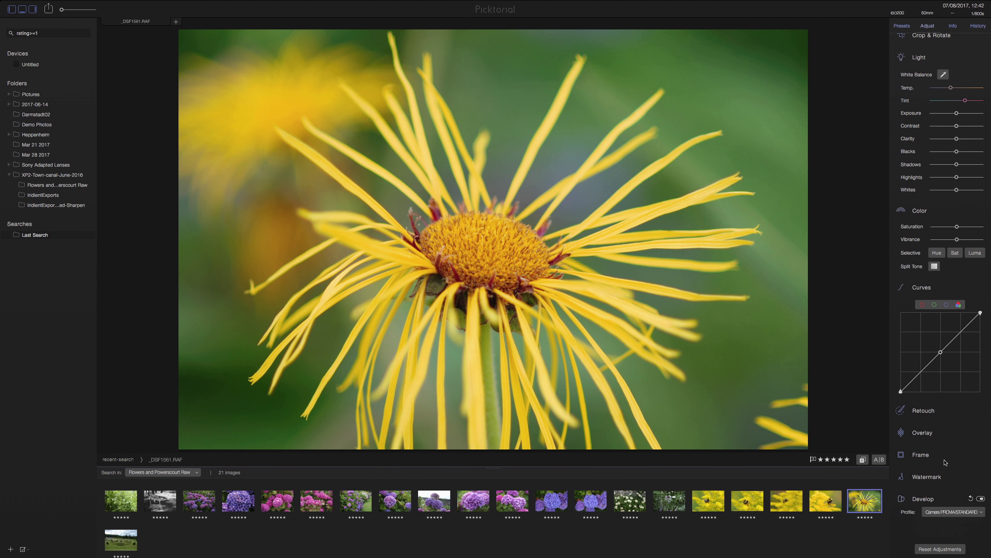
Step: Preview the Velvia/VIVID, ACROS, Pro Neg. Hi and CLASSIC CHROME profiles on the flower photo
click(945, 514)
click(954, 507)
click(952, 512)
click(953, 501)
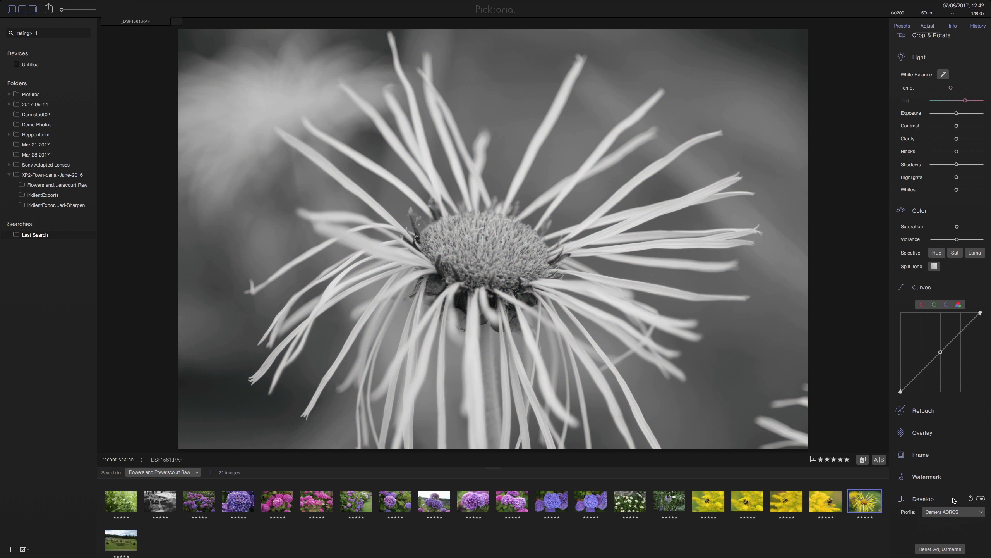
click(952, 512)
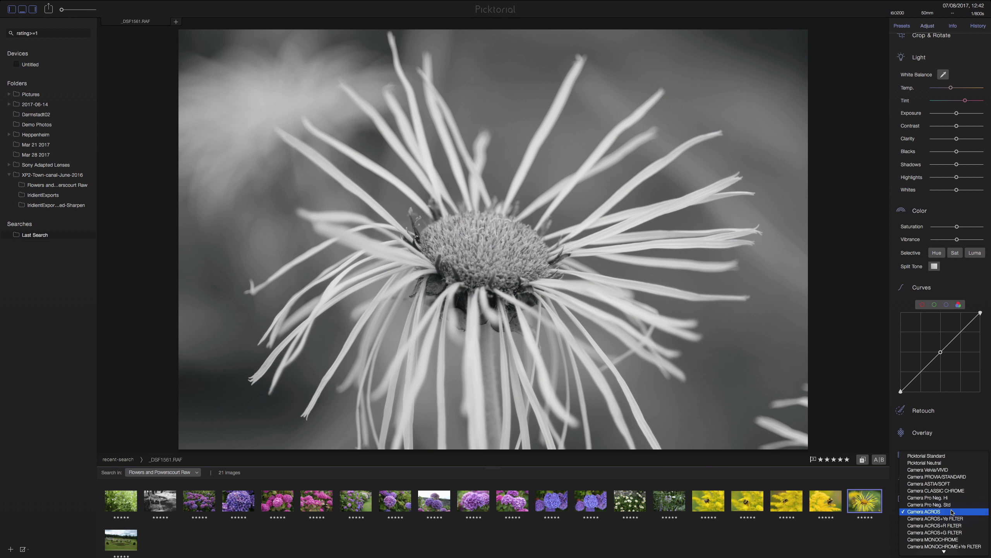
click(957, 498)
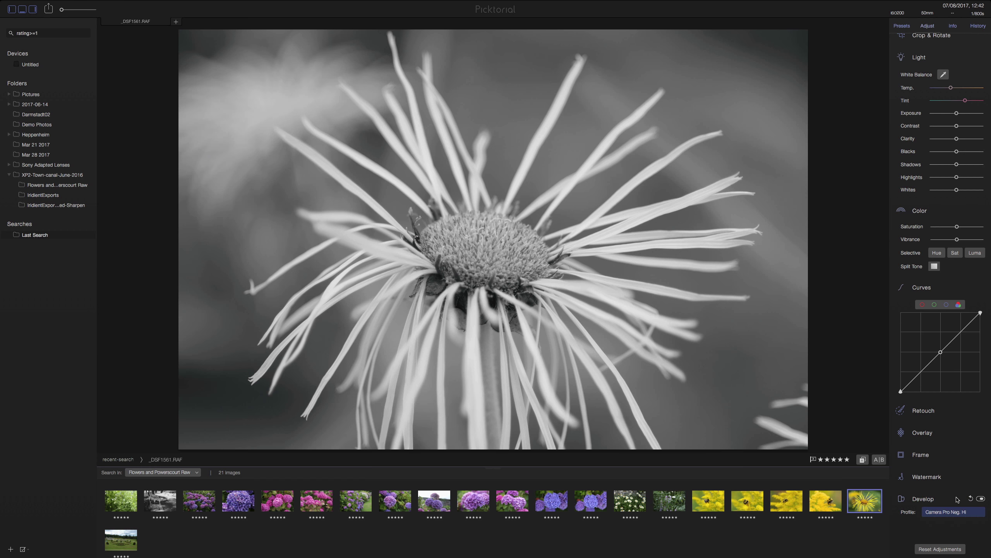
click(945, 514)
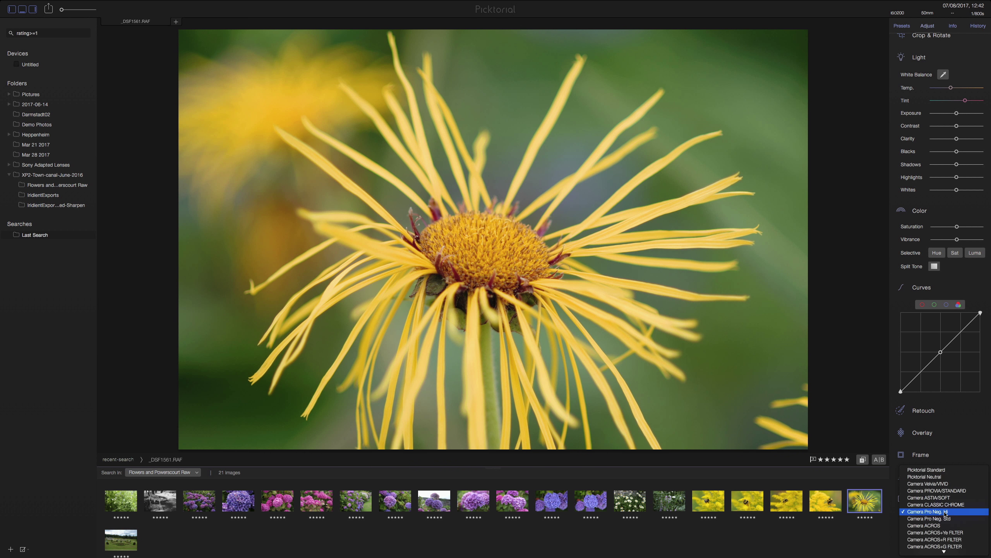
click(954, 504)
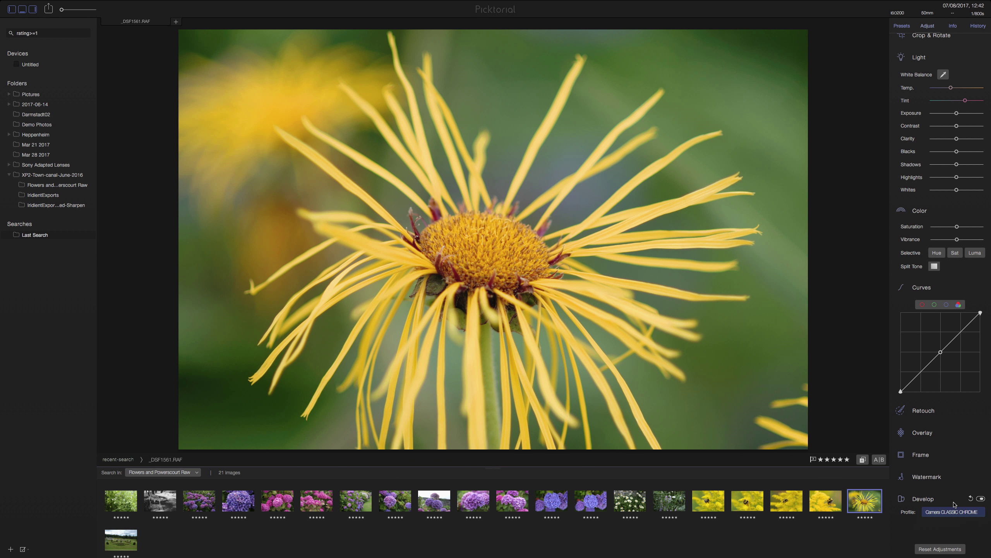
Step: Return the flower to Camera PROVIA/STANDARD and open the bee photo _DSF1558.RAF
click(969, 518)
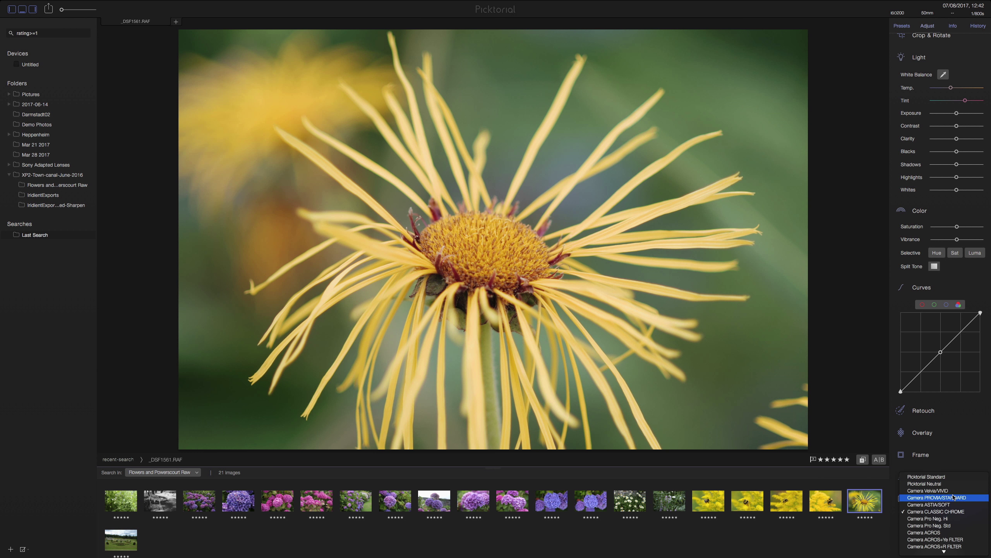
click(955, 497)
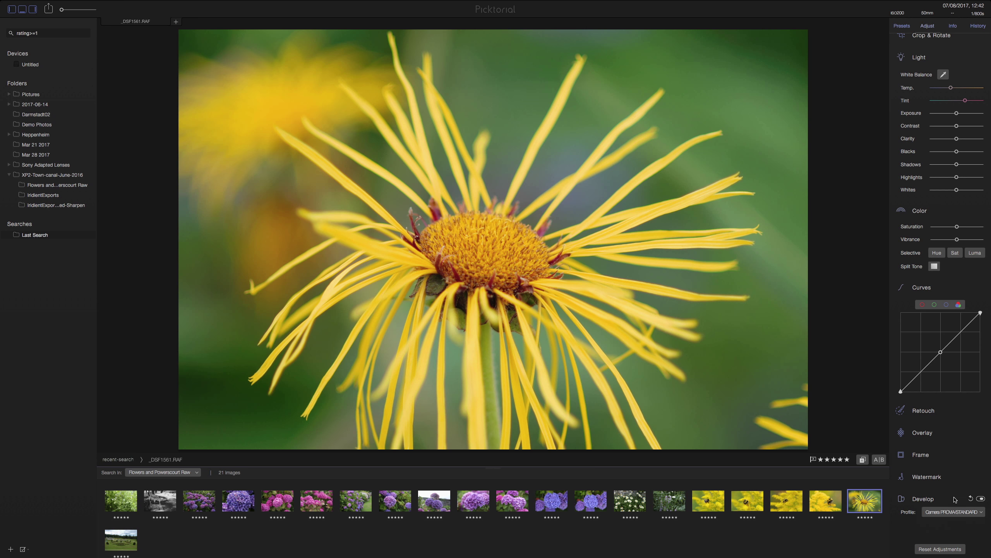
click(827, 500)
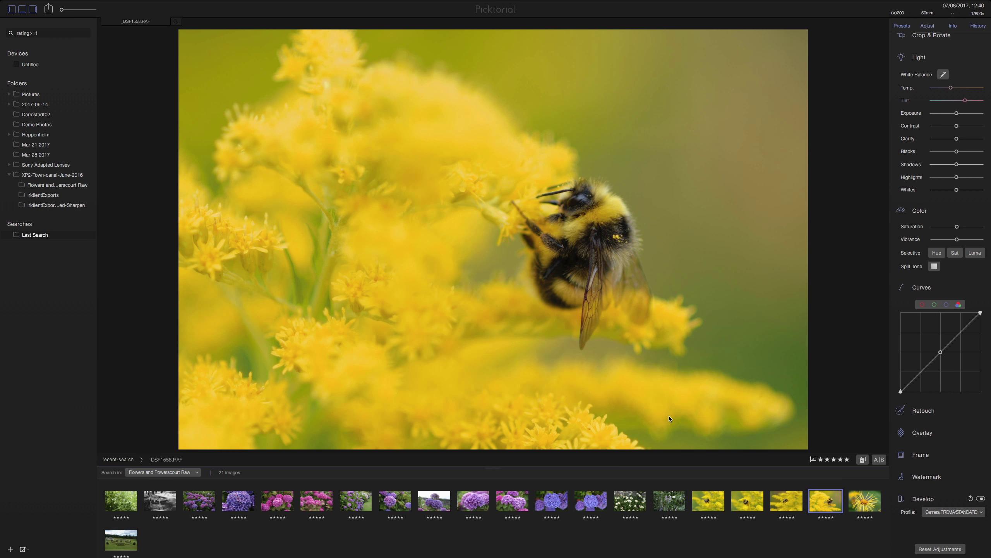
Step: Try the Velvia/VIVID, ASTIA/SOFT and Pro Neg. Std profiles on the bee photo
click(941, 511)
click(963, 509)
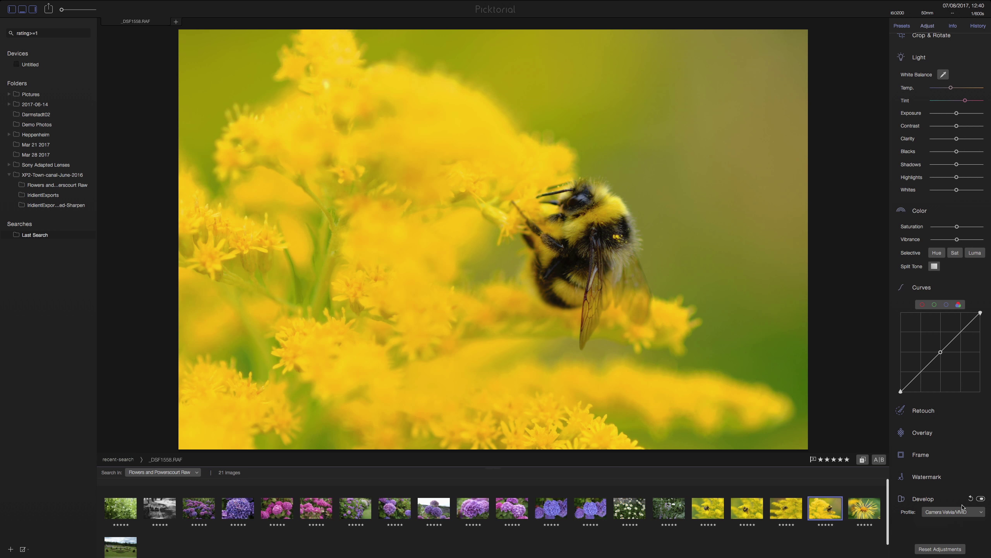
click(965, 511)
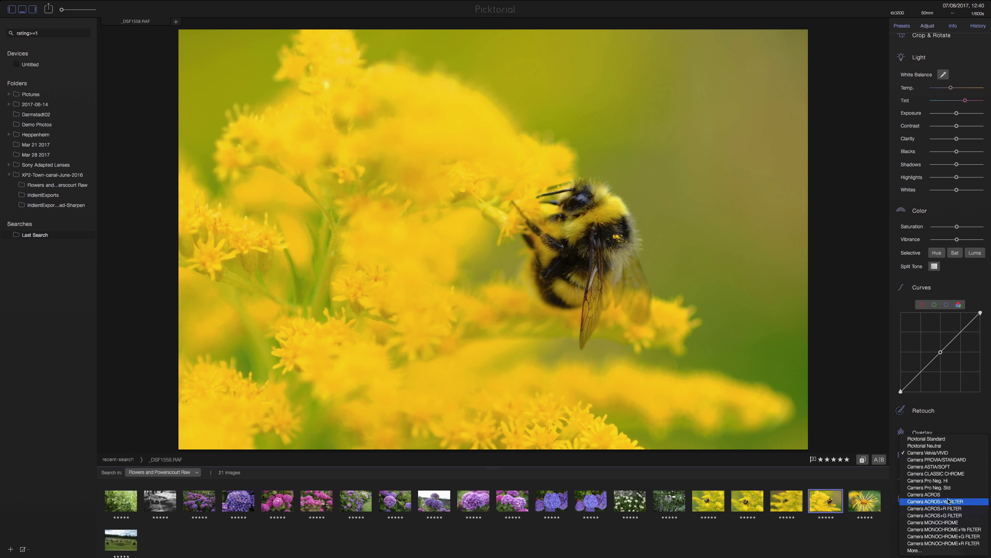
click(953, 468)
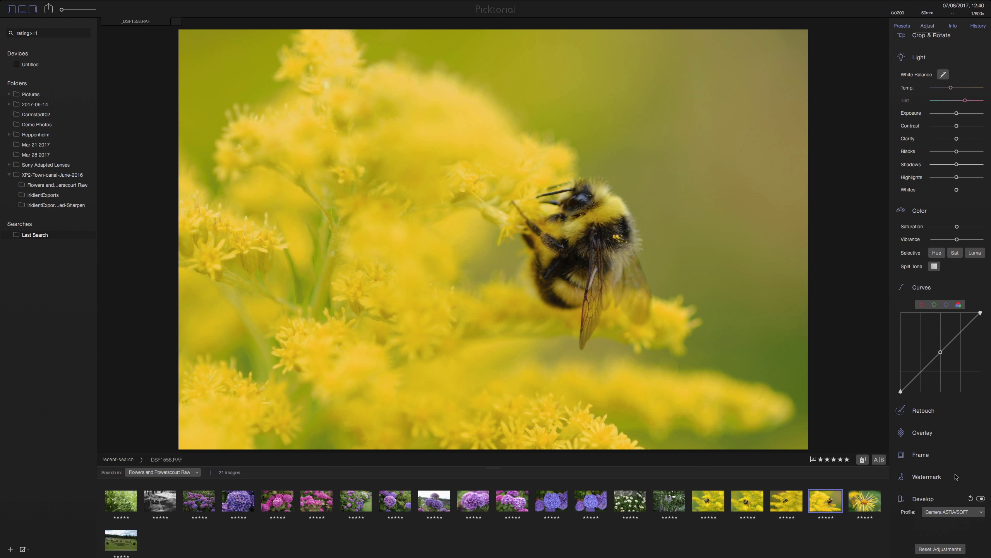
click(955, 511)
click(937, 533)
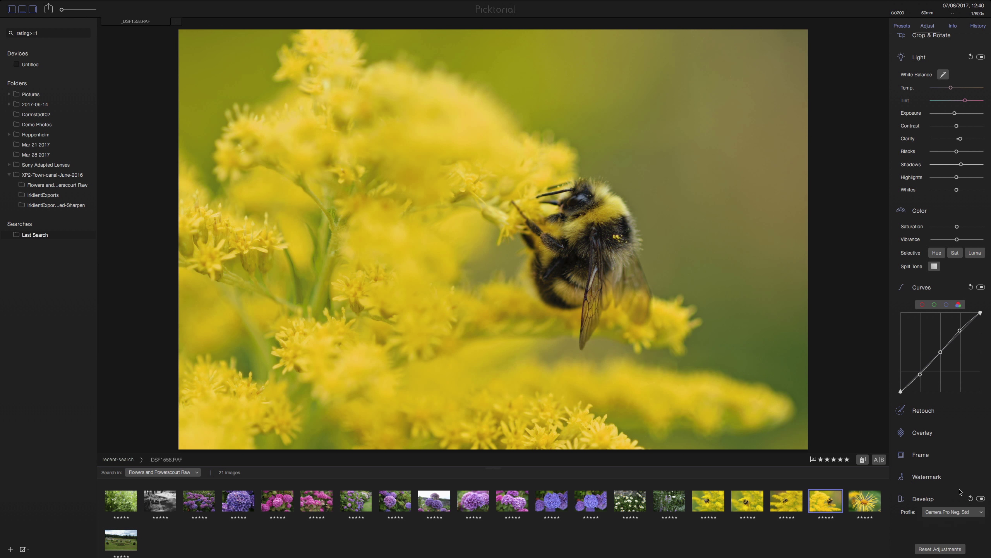
Step: Settle the bee photo on Camera Pro Neg. Hi and open the hydrangea _DSF1508.RAF
click(953, 511)
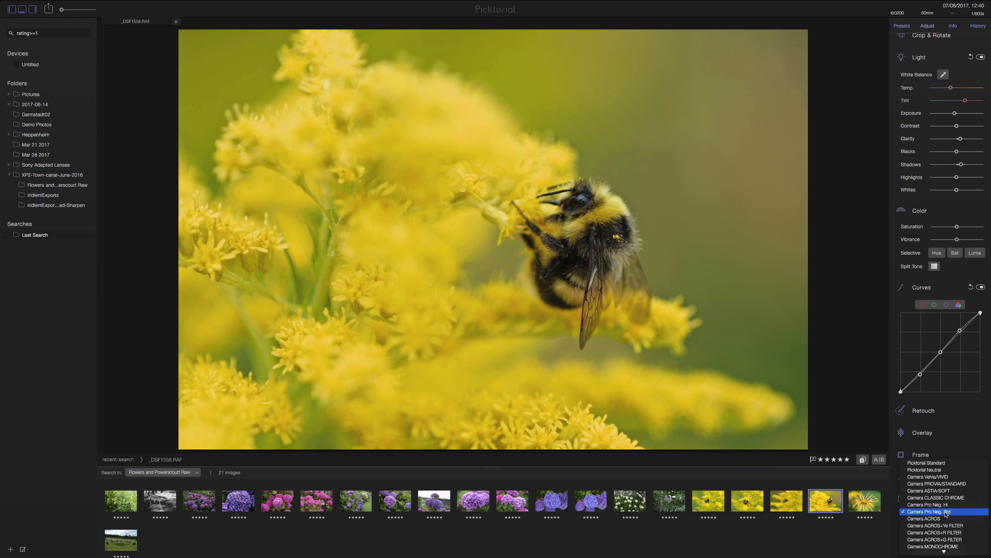
click(946, 508)
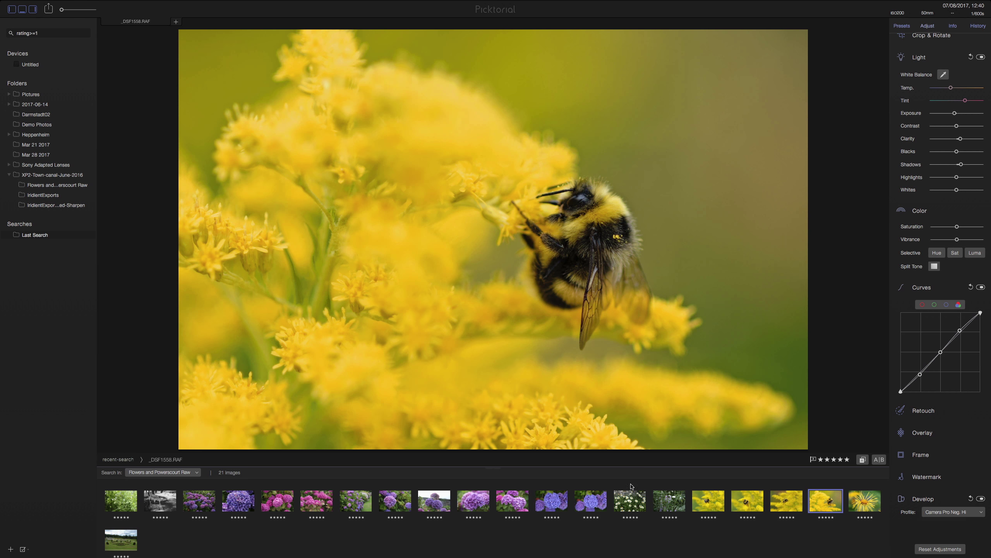
click(589, 503)
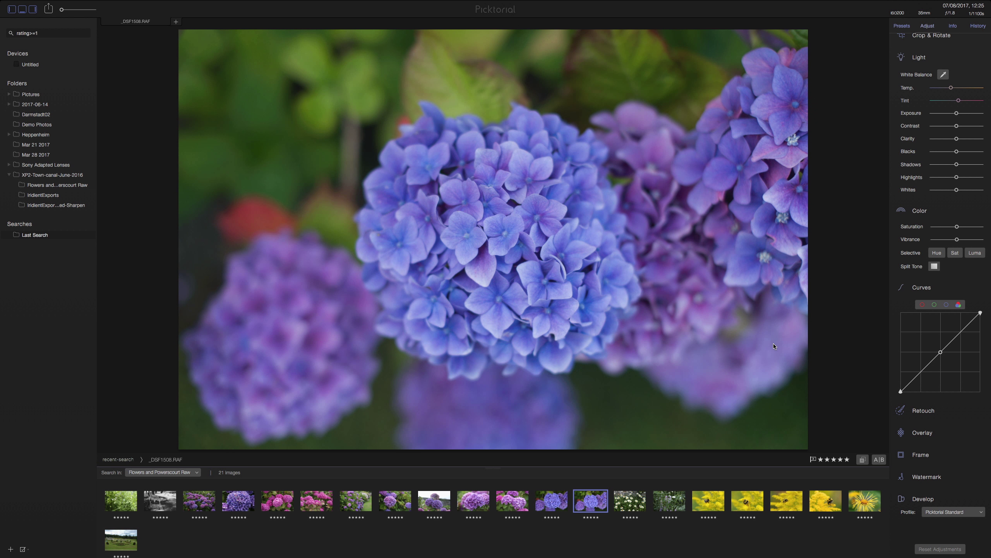
Step: Give the hydrangea Camera Velvia/VIVID after briefly trying Camera PROVIA/STANDARD
click(957, 512)
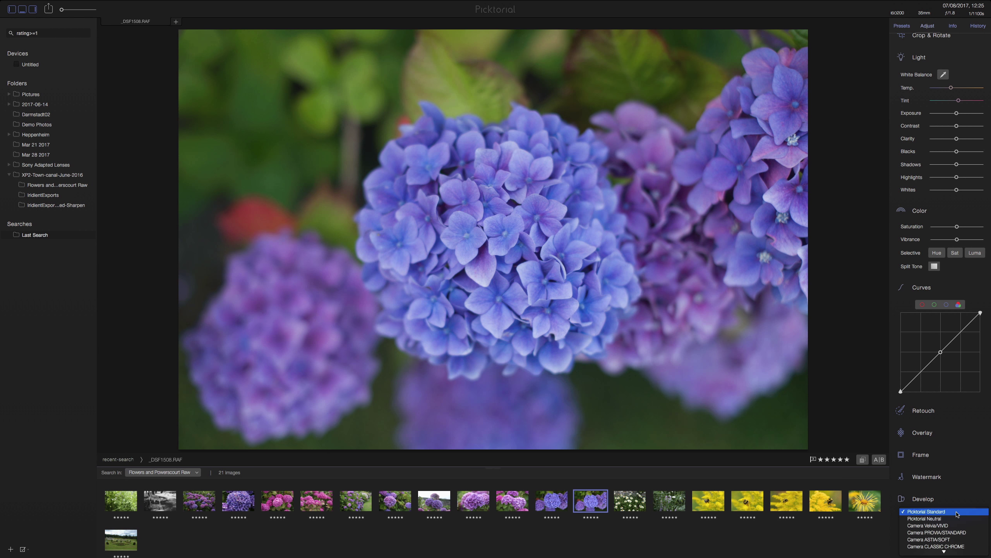
click(960, 534)
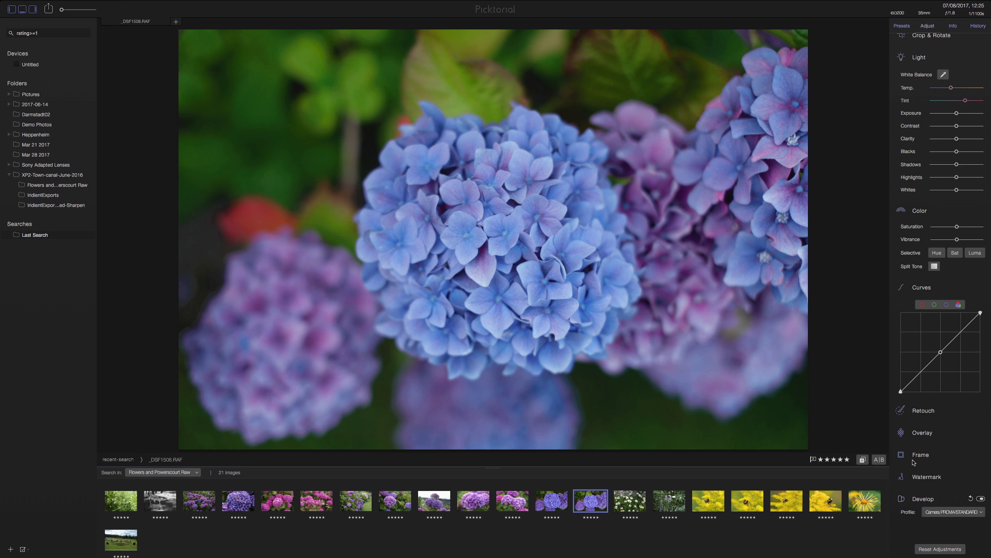
scroll(928, 486, down, 1)
scroll(929, 486, up, 1)
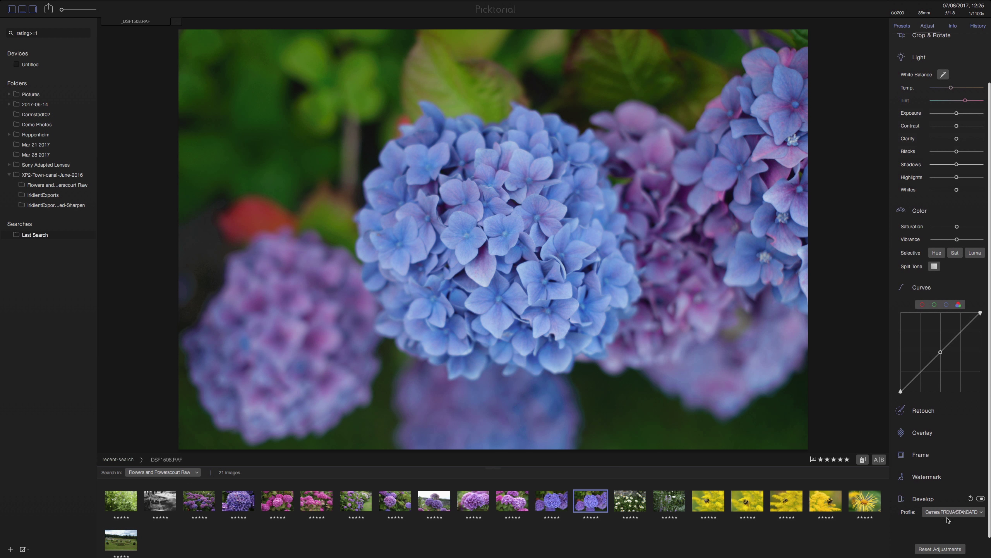
click(956, 512)
click(961, 505)
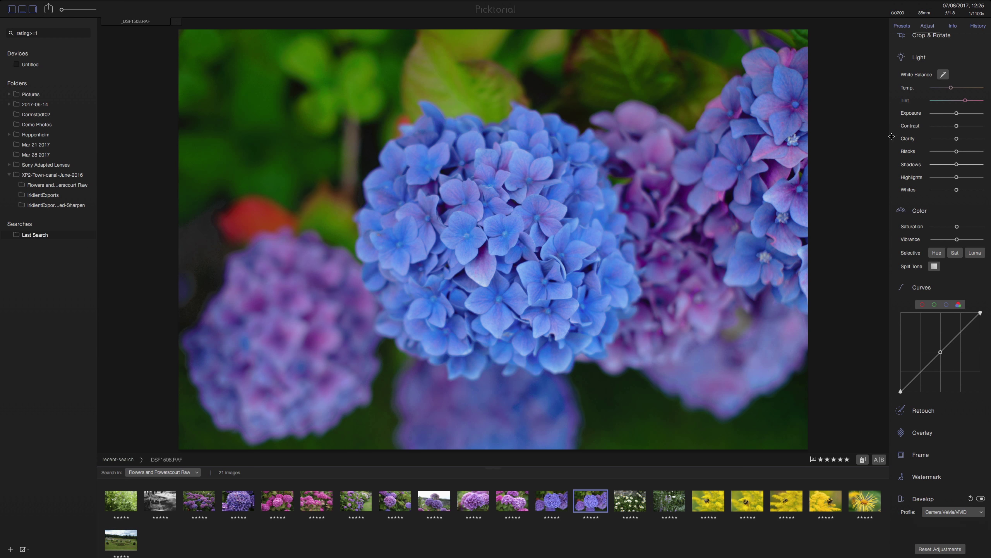
Step: Lift the tone curve's midpoint and add control points on its upper and lower parts
drag(940, 351, 941, 346)
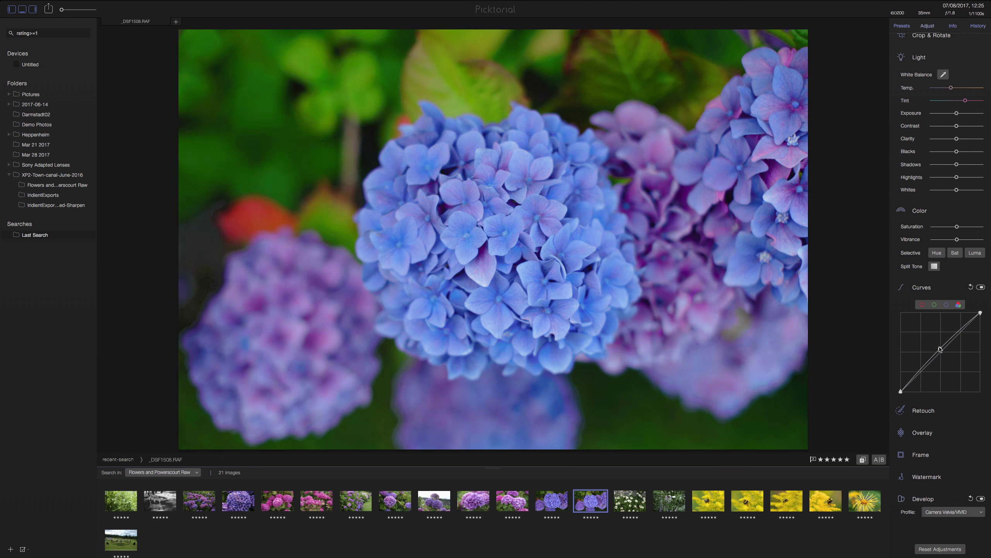
click(959, 326)
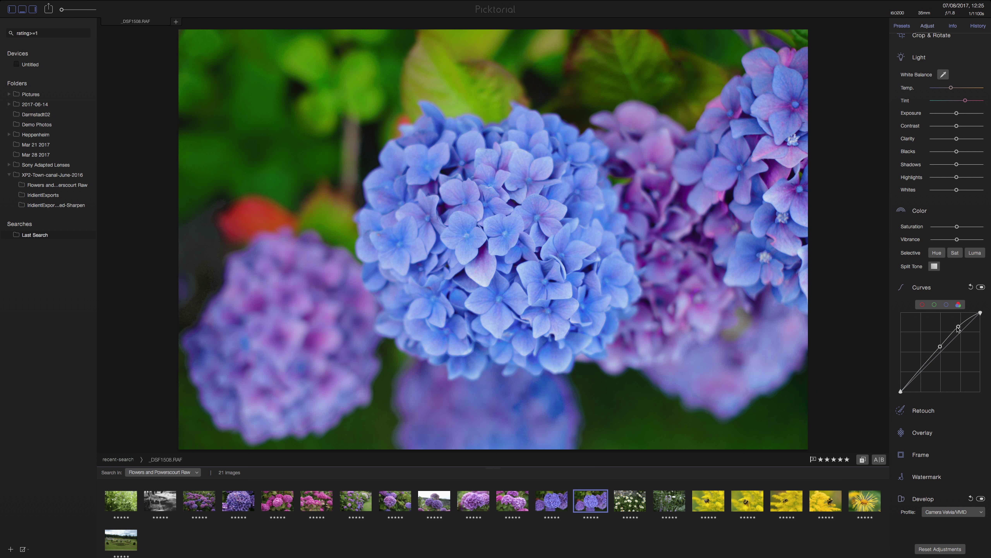
click(916, 374)
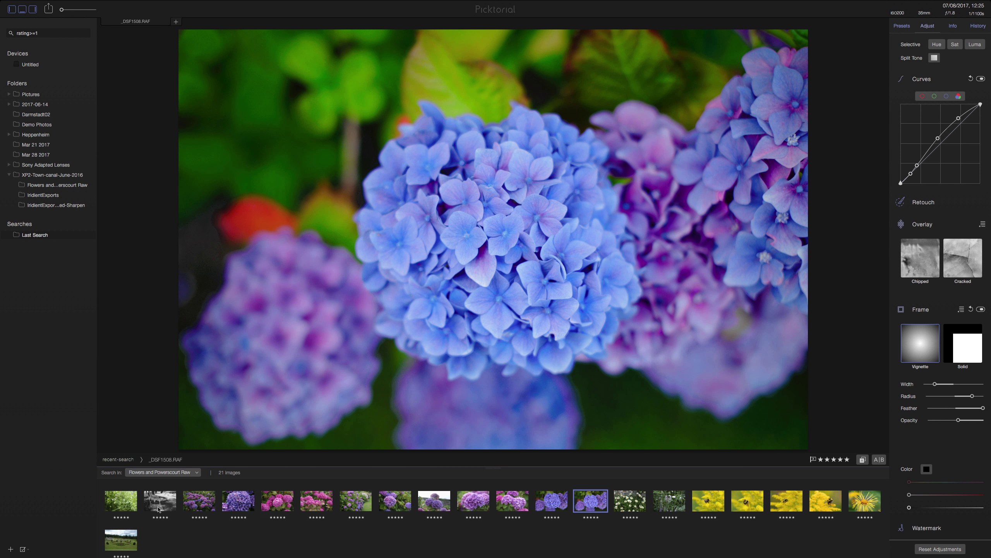
Step: Open the park bench photo and apply the Camera ACROS black-and-white profile
click(159, 506)
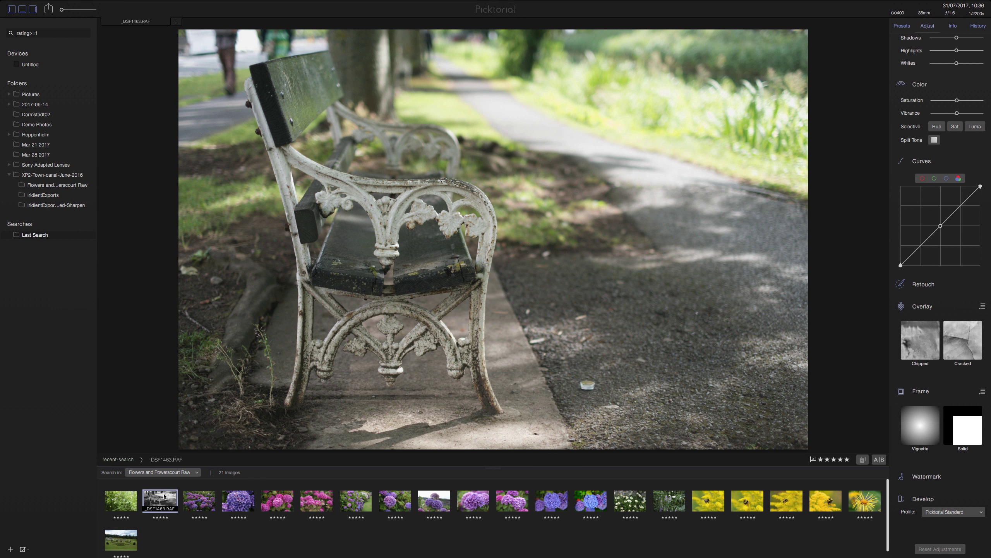
scroll(937, 428, down, 2)
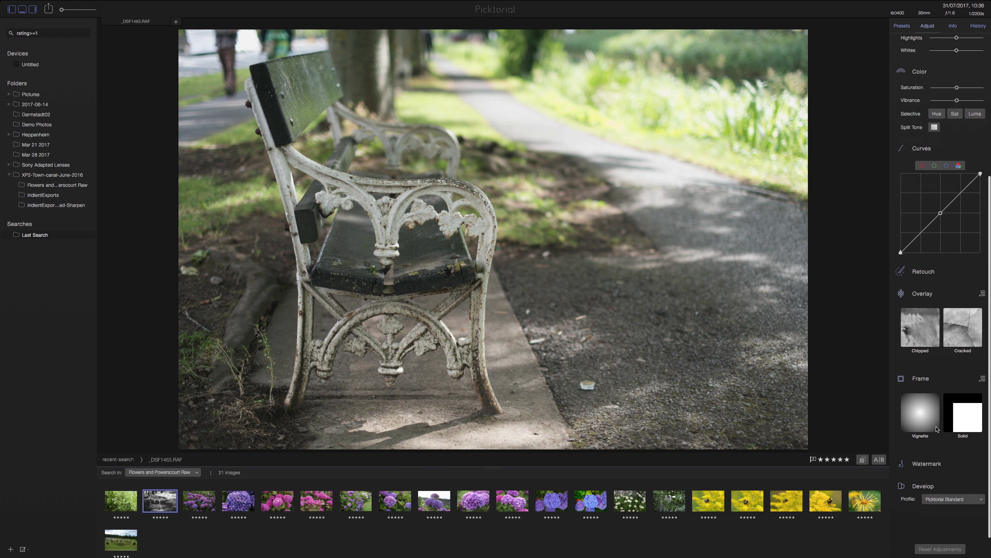
click(952, 512)
mouse_move(945, 550)
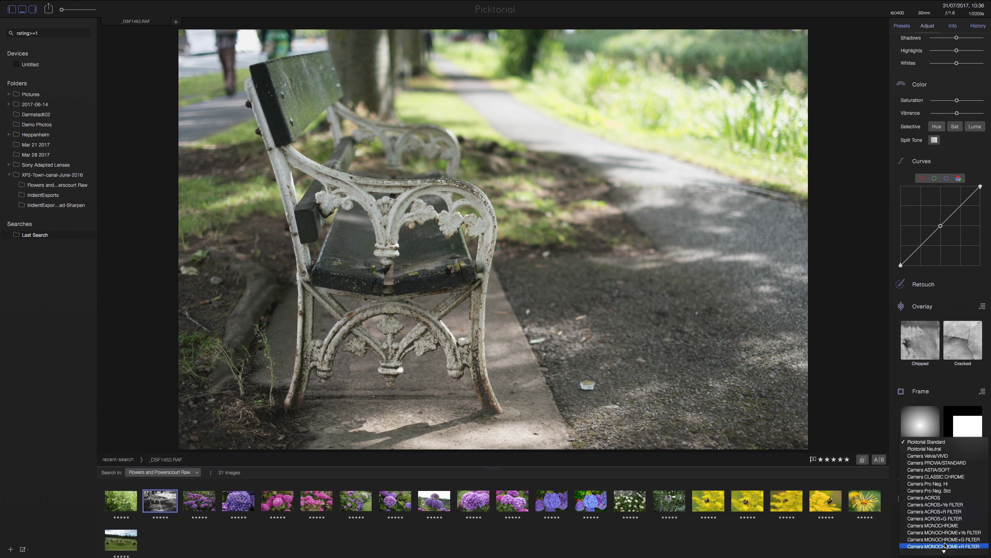
click(949, 499)
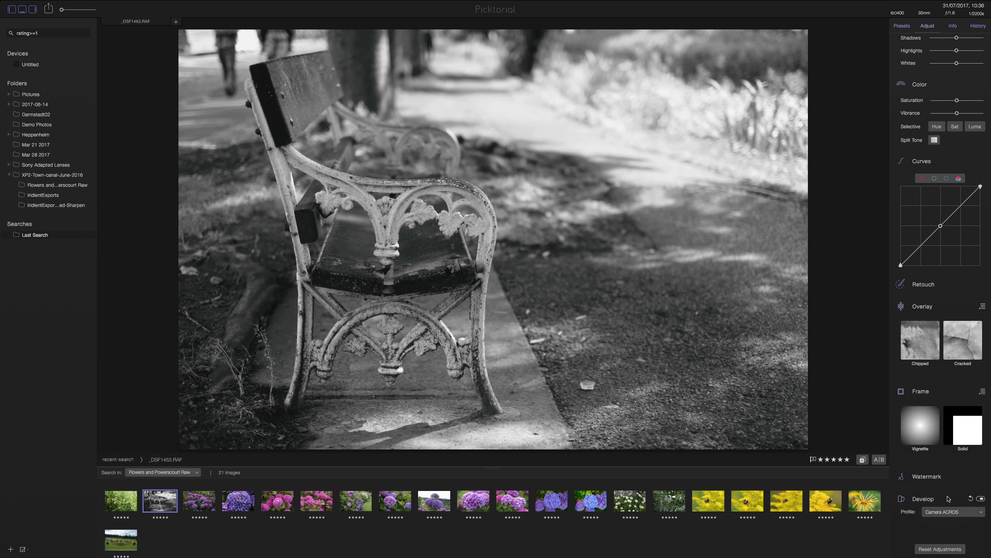
Step: Compare ACROS+Ye FILTER and ACROS+R FILTER, then return to plain Camera ACROS
click(951, 495)
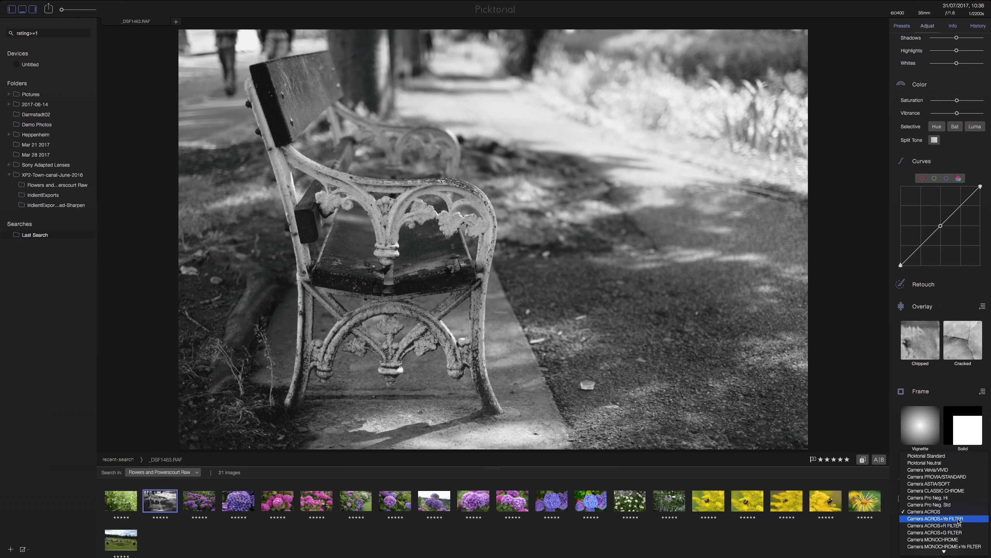
click(959, 519)
click(955, 514)
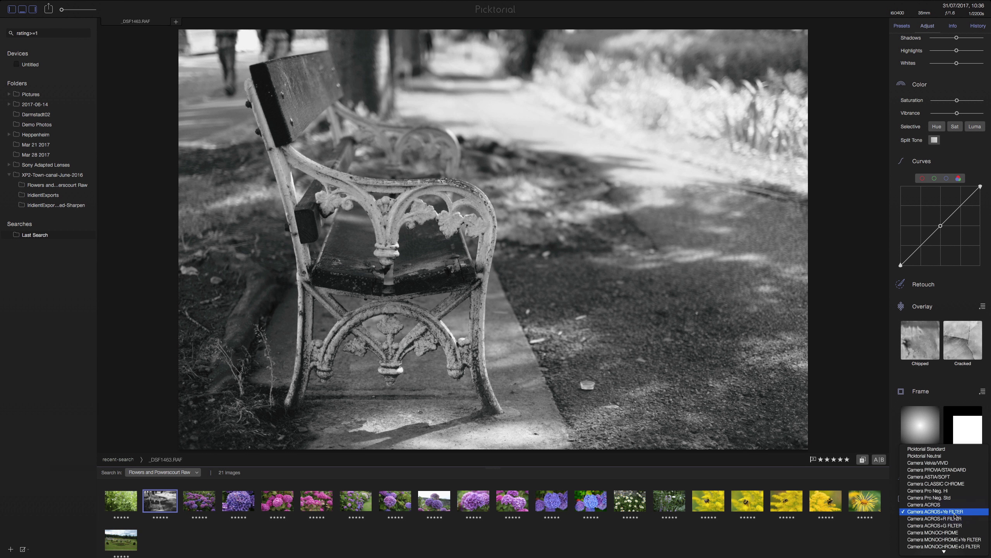
click(955, 519)
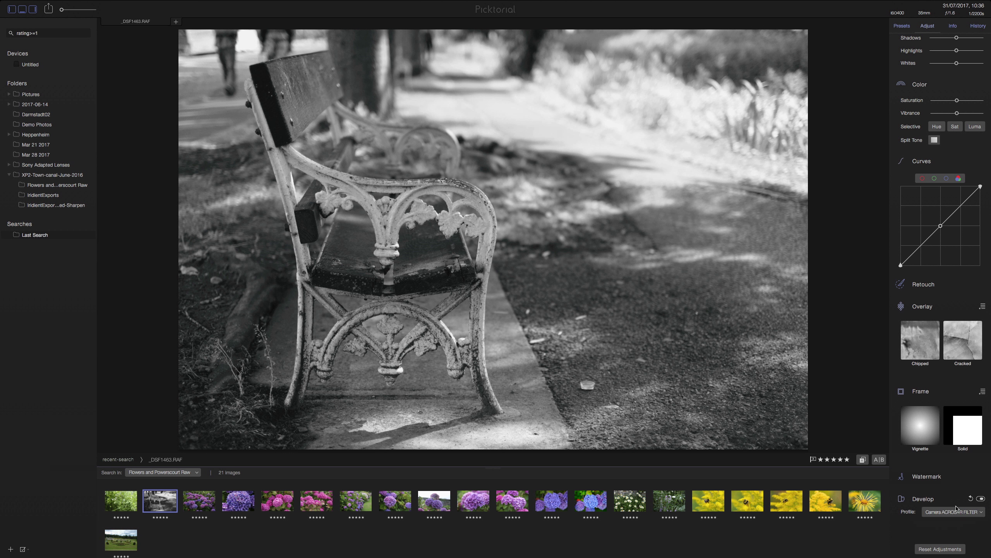
click(956, 510)
click(949, 499)
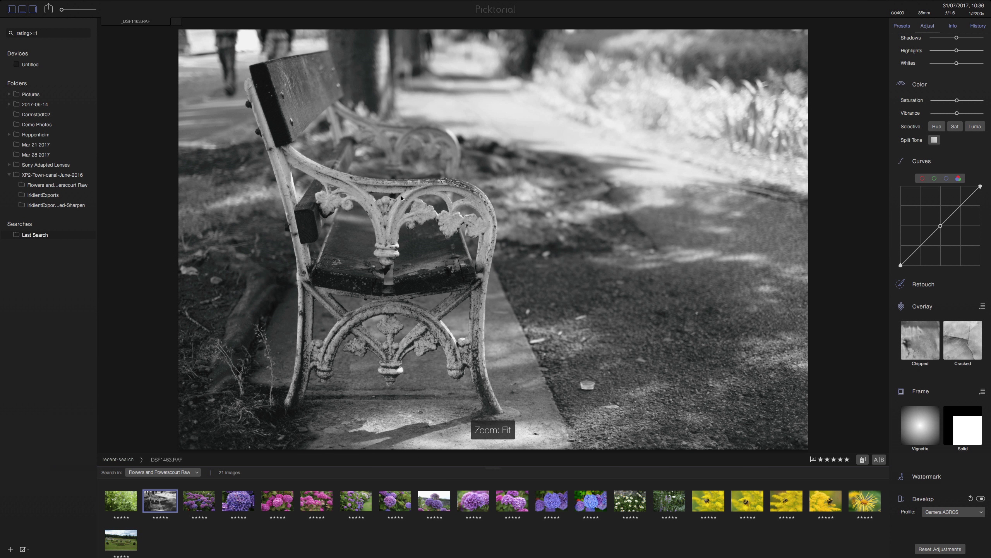
Step: Deepen the bench photo's Blacks to -10 and add Clarity 16
scroll(968, 126, up, 10)
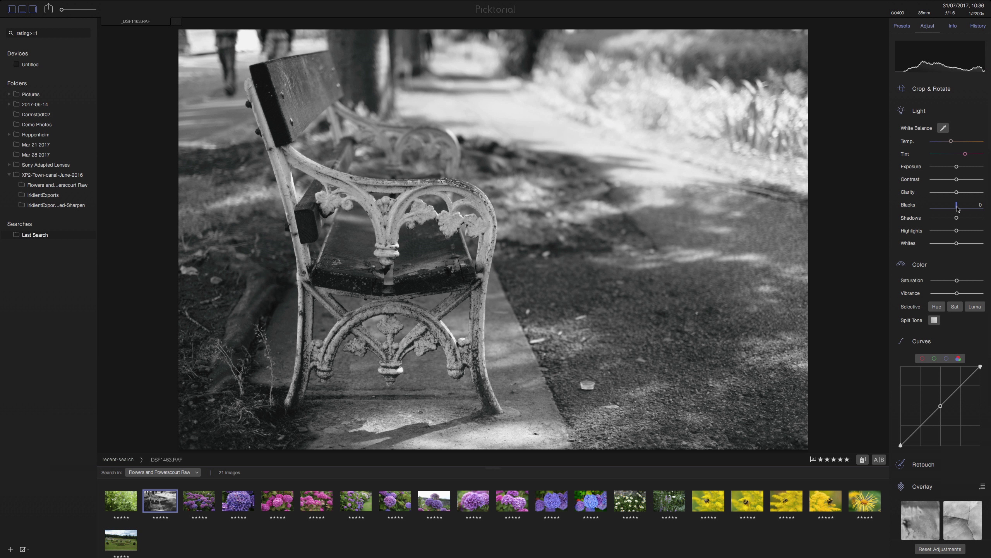
drag(958, 208, 961, 194)
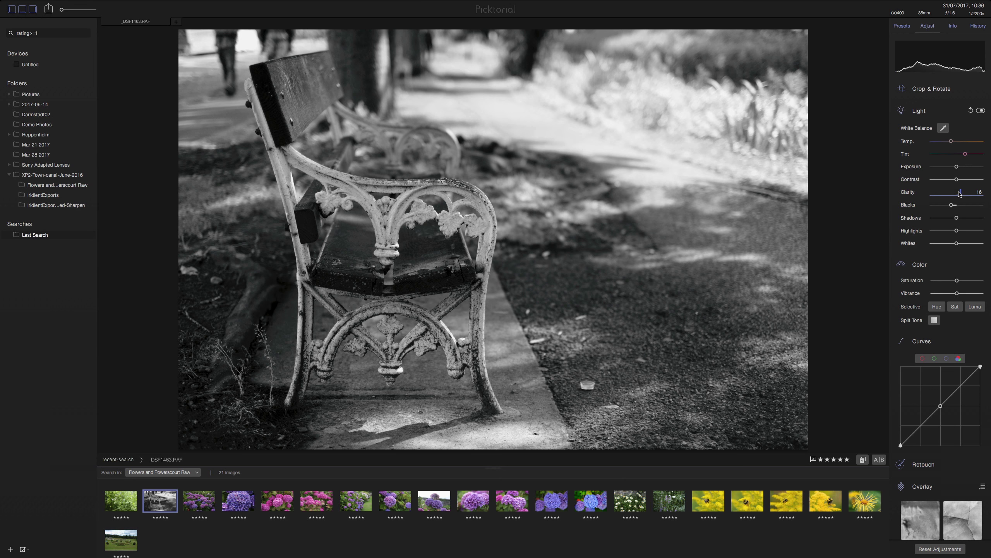
drag(952, 205, 954, 207)
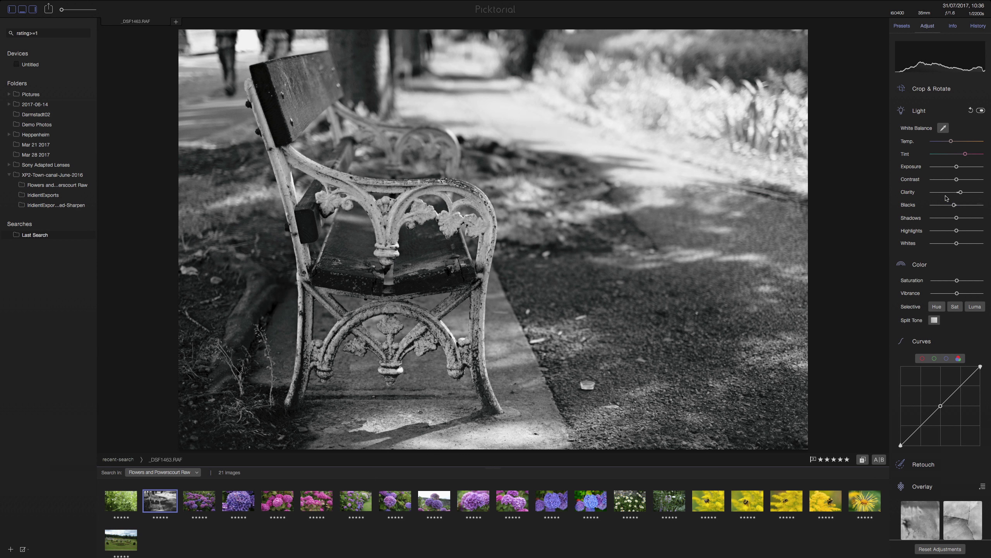
key(ctrl+shift+v)
Step: Open the hydrangea bush photo and apply the Camera CLASSIC CHROME profile
click(199, 501)
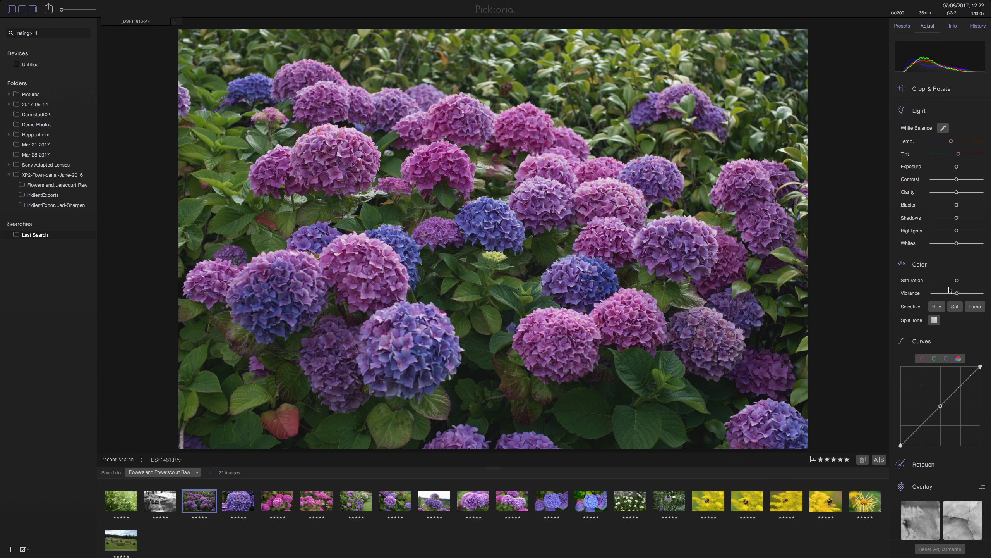
scroll(950, 291, down, 5)
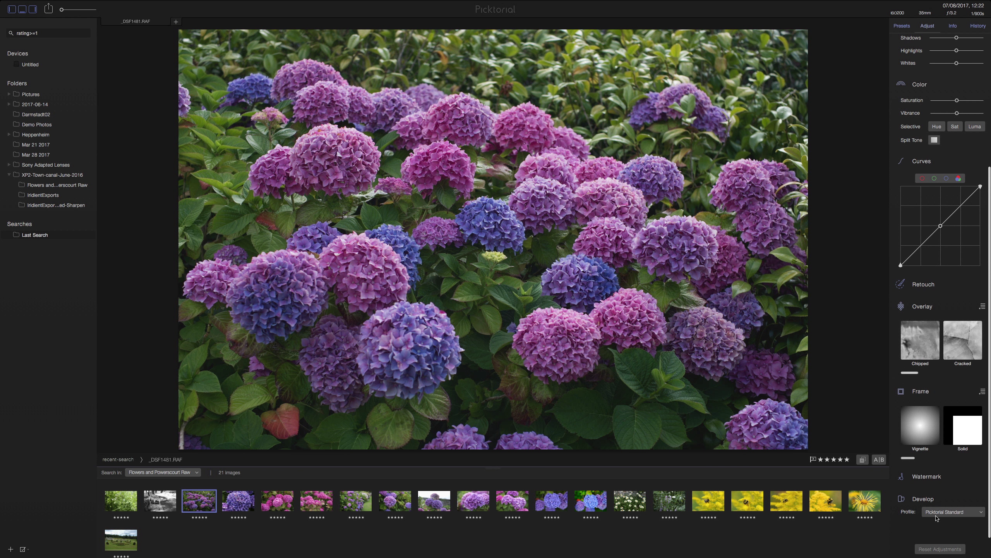
click(942, 514)
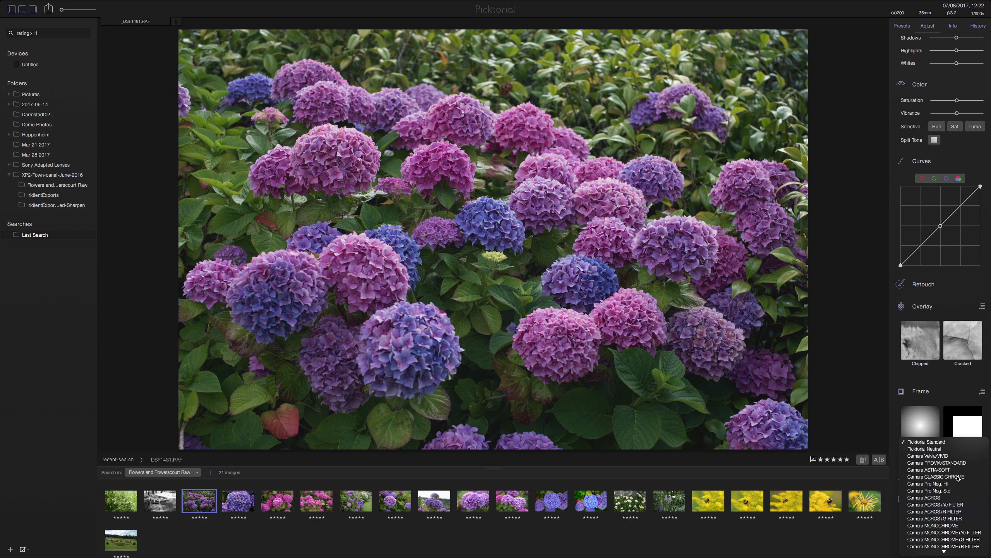
click(952, 477)
Step: Inspect the hydrangea's detail at 100% zoom, panning across the photo
click(567, 269)
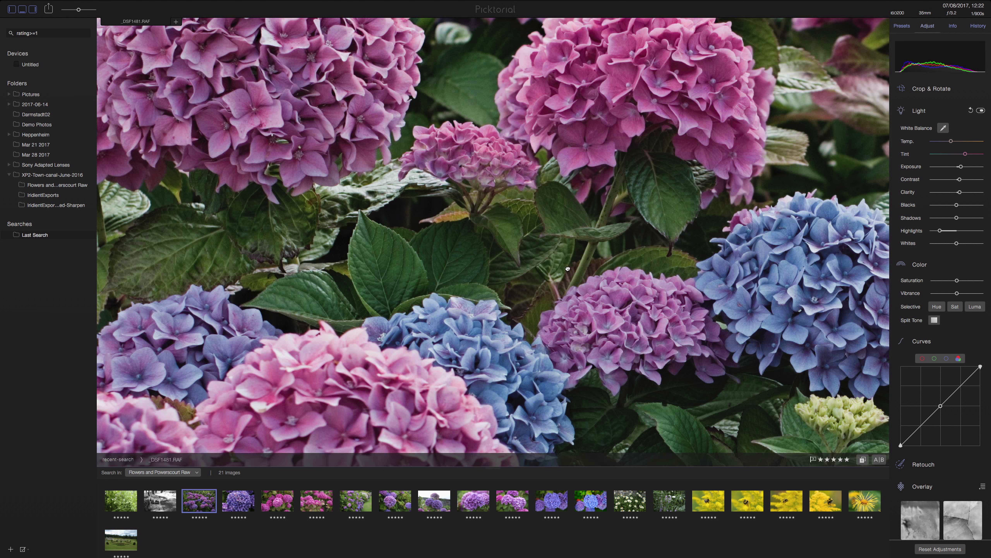
scroll(574, 281, right, 5)
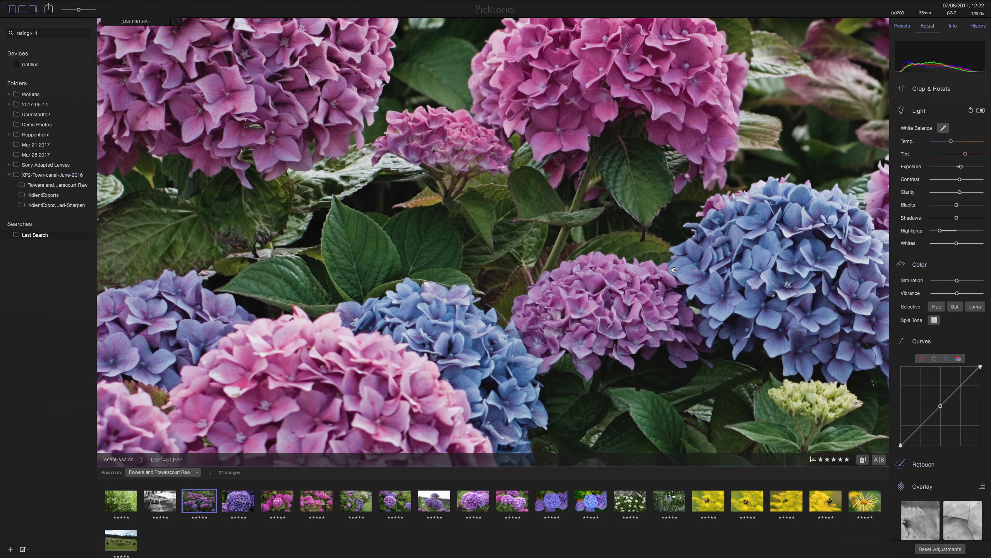
scroll(585, 294, left, 4)
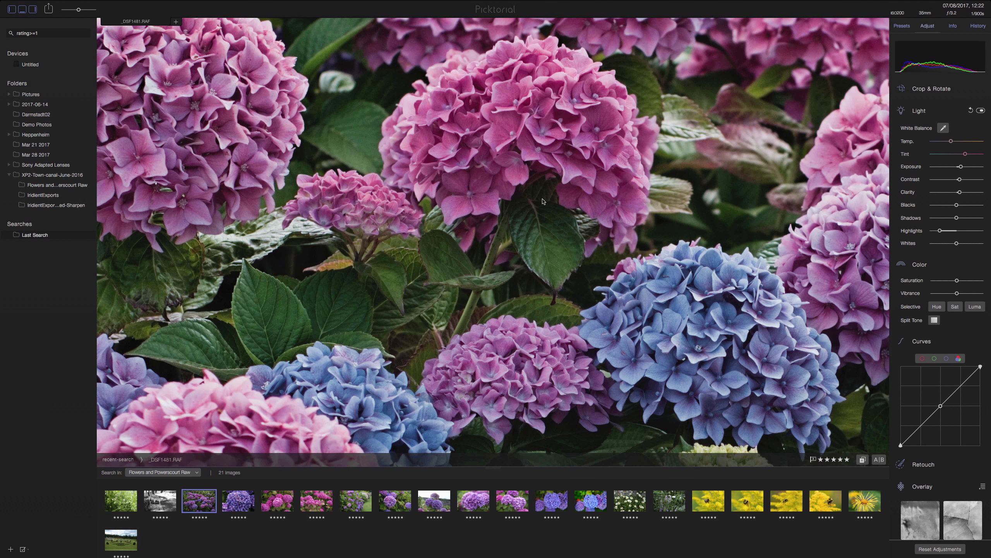
click(543, 202)
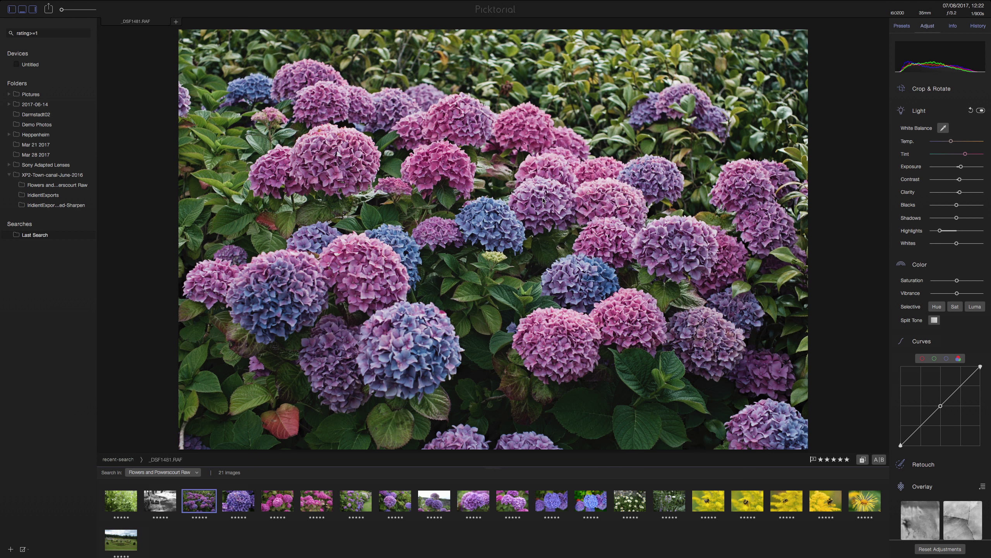
click(542, 201)
scroll(621, 164, down, 2)
click(924, 464)
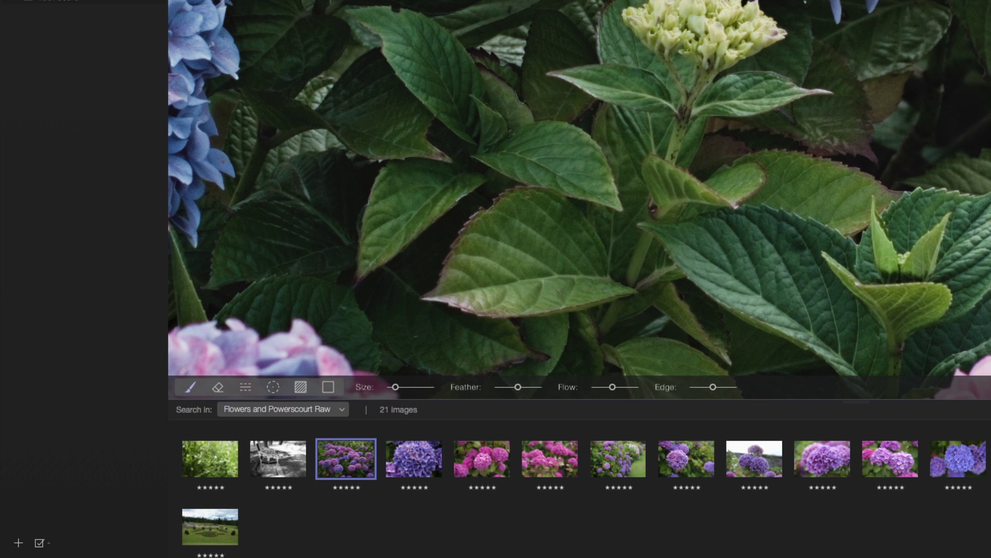
Step: Fill the whole hydrangea _DSF1481.RAF with a Fine sharpen retouch region
click(302, 387)
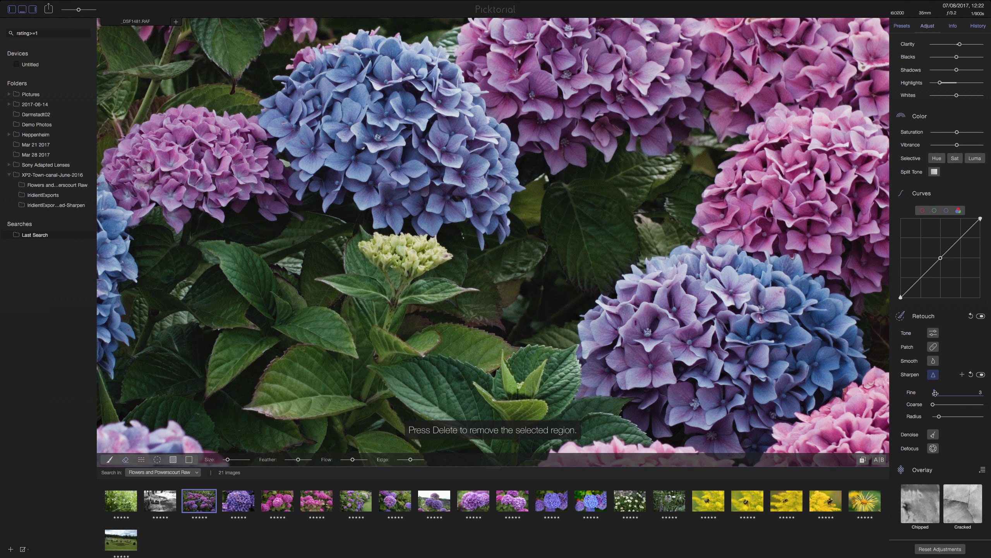
click(930, 315)
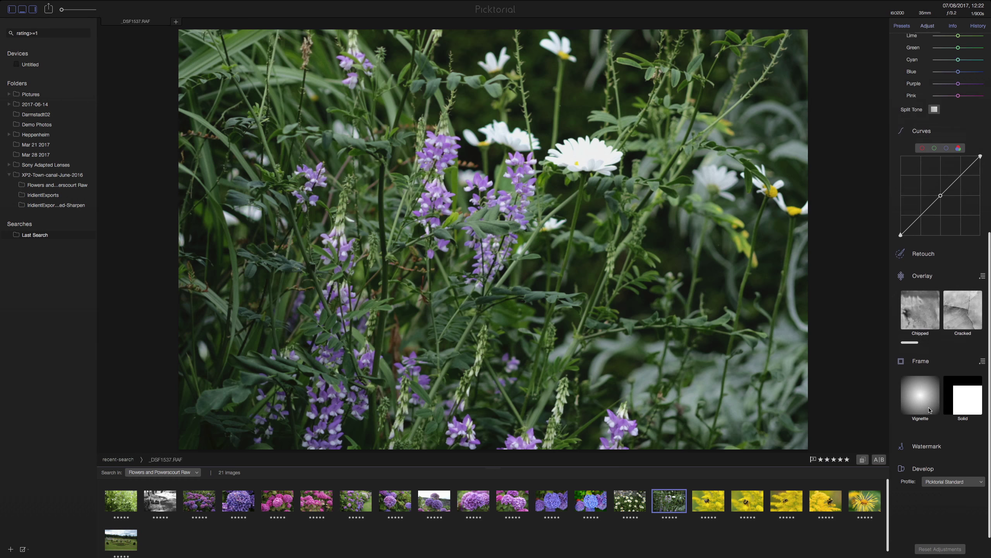
Step: Give wildflower _DSF1537.RAF Camera PROVIA/STANDARD and pull Highlights down to -72
scroll(941, 273, up, 2)
click(940, 512)
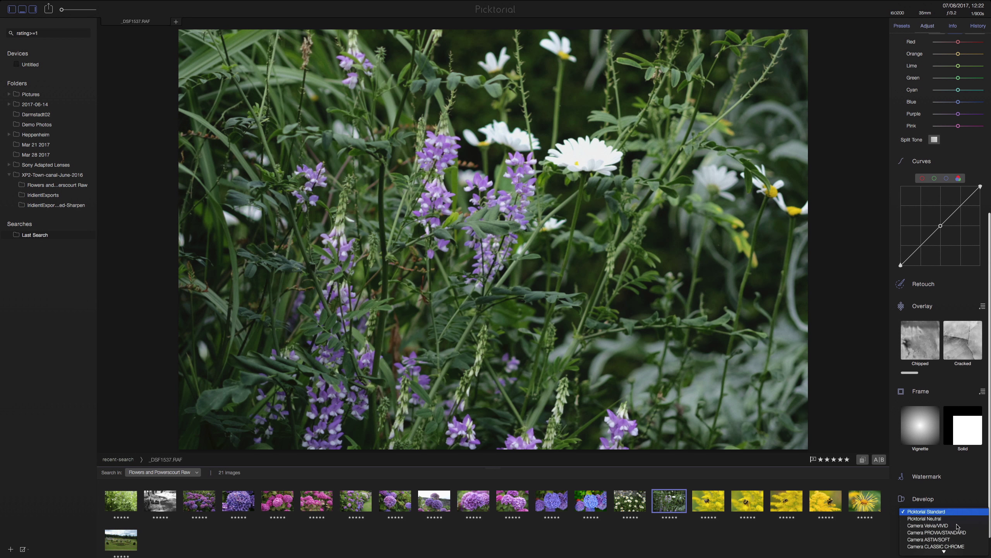
click(957, 531)
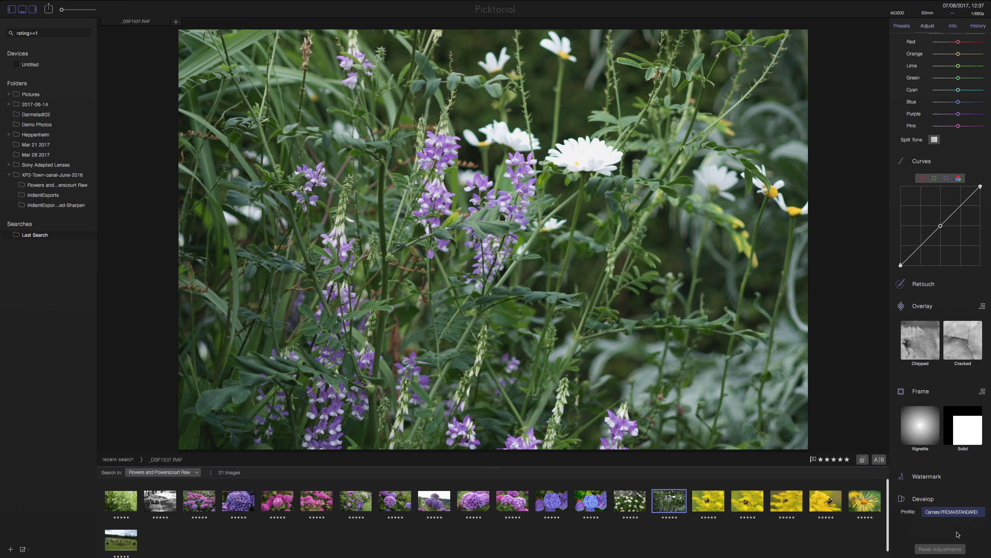
scroll(952, 227, up, 5)
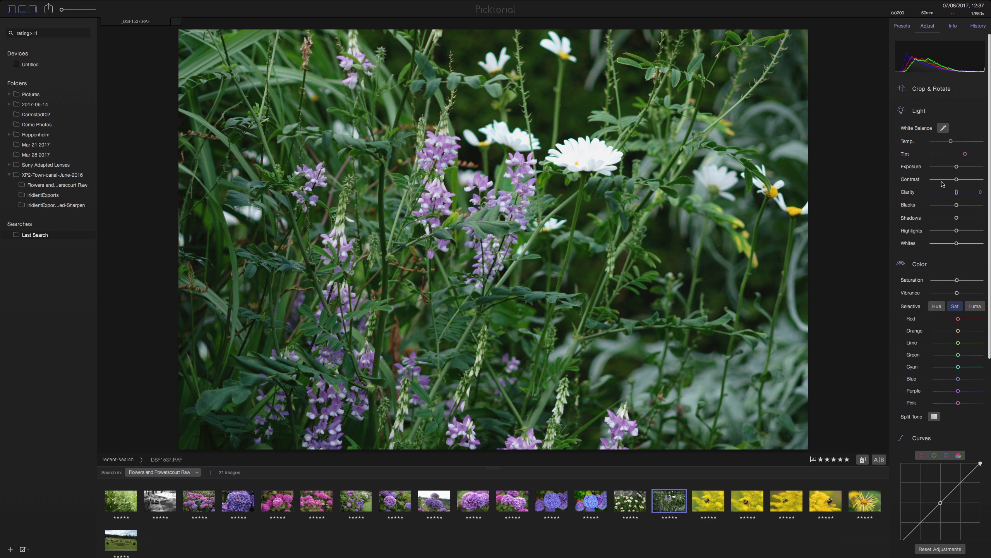
drag(940, 231, 940, 231)
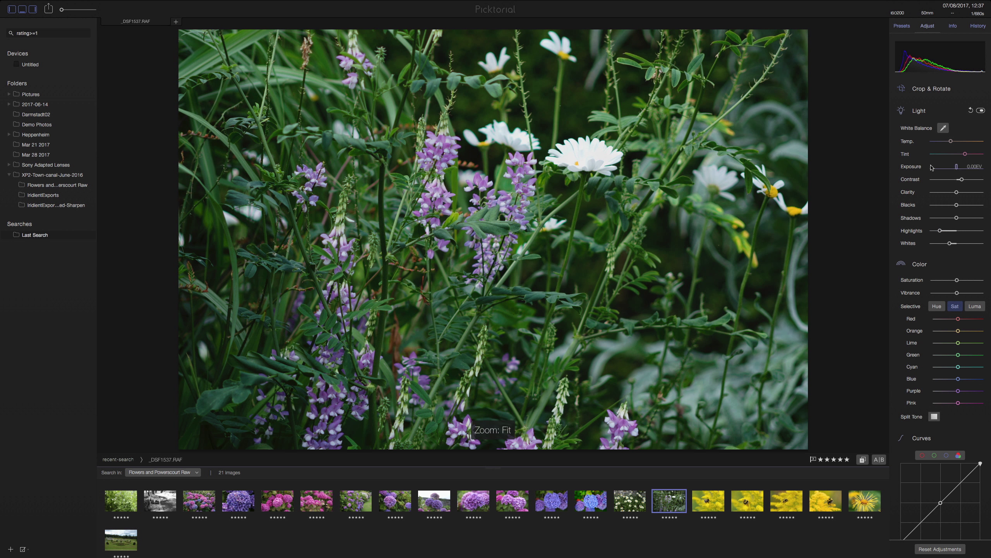
key(ctrl+0)
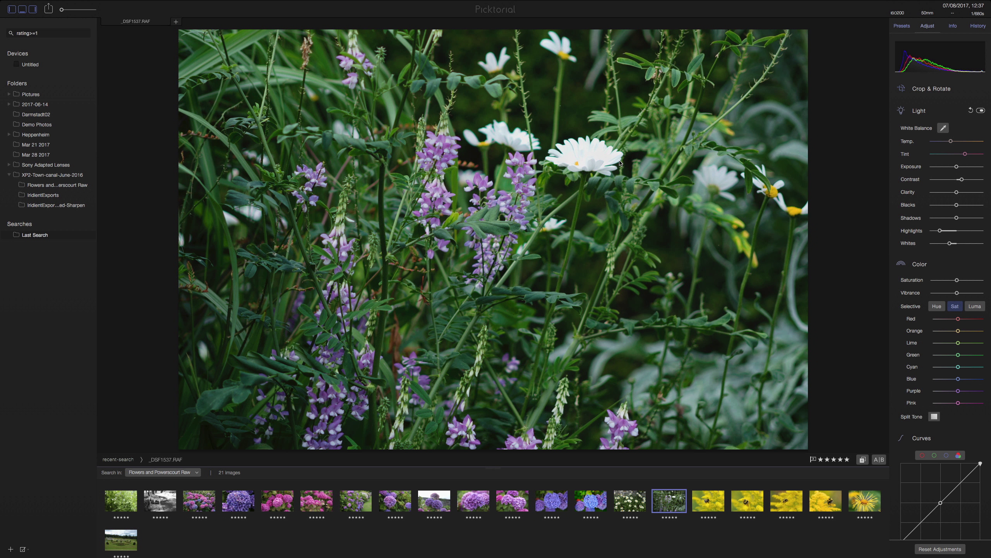